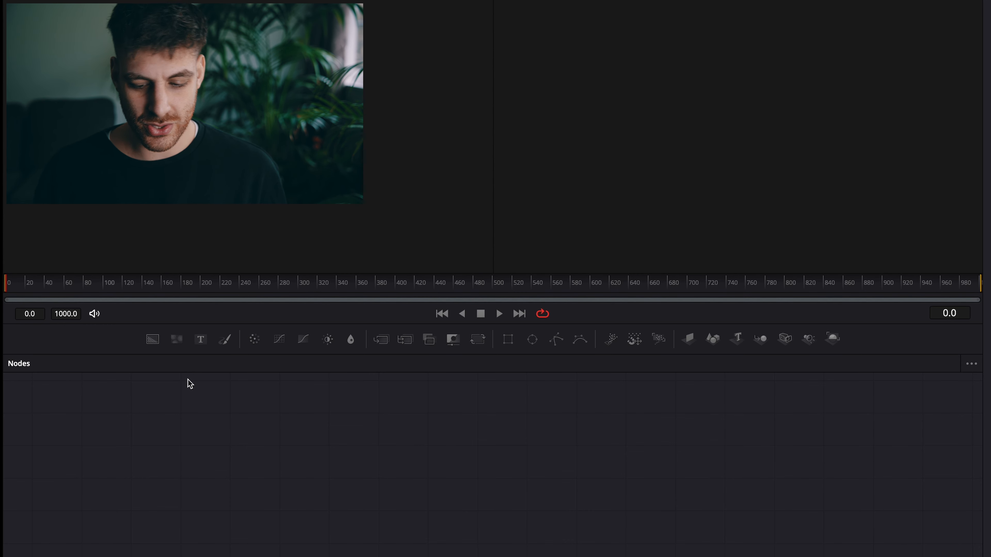
Step: Add a Background node to the node graph and feed it into MediaOut1
drag(157, 346, 544, 470)
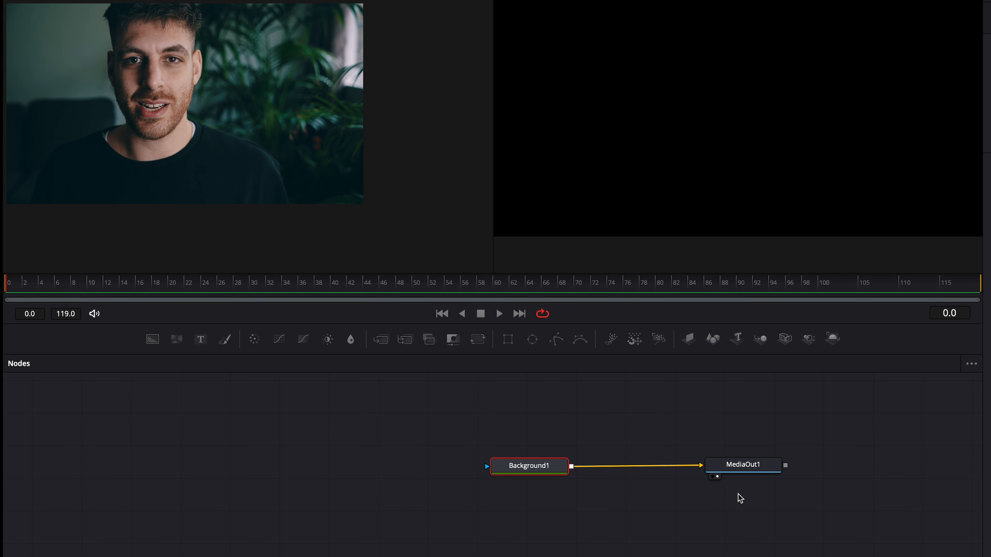
click(748, 470)
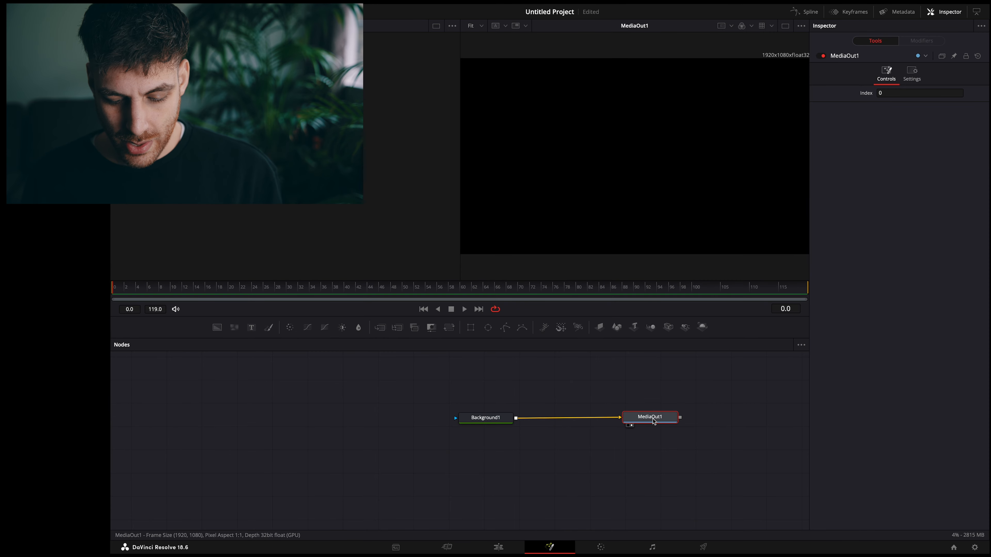
drag(485, 417, 474, 419)
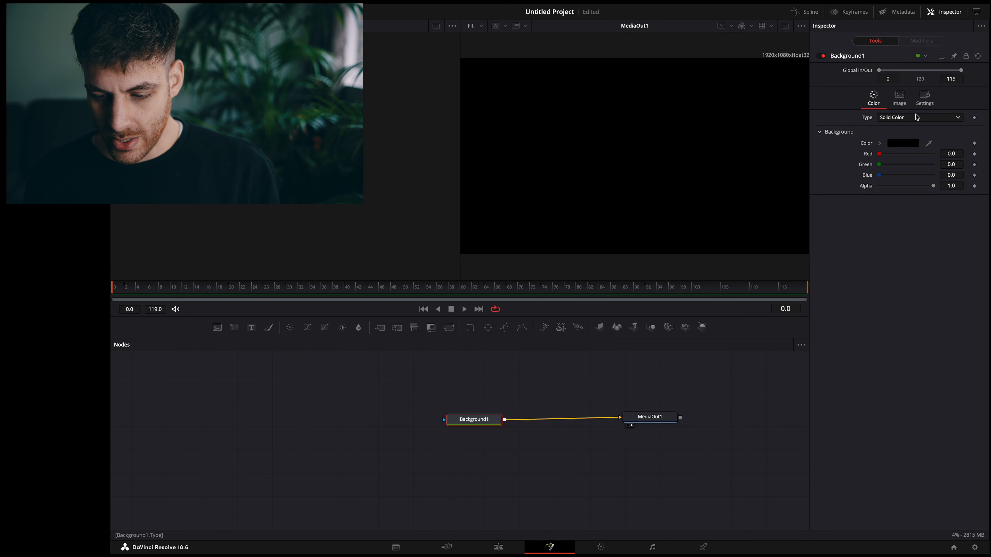
Step: Color Background1 purple (red 0.505882, green 0.235294, blue 0.541176) and set its type to Horizontal
click(907, 144)
click(140, 458)
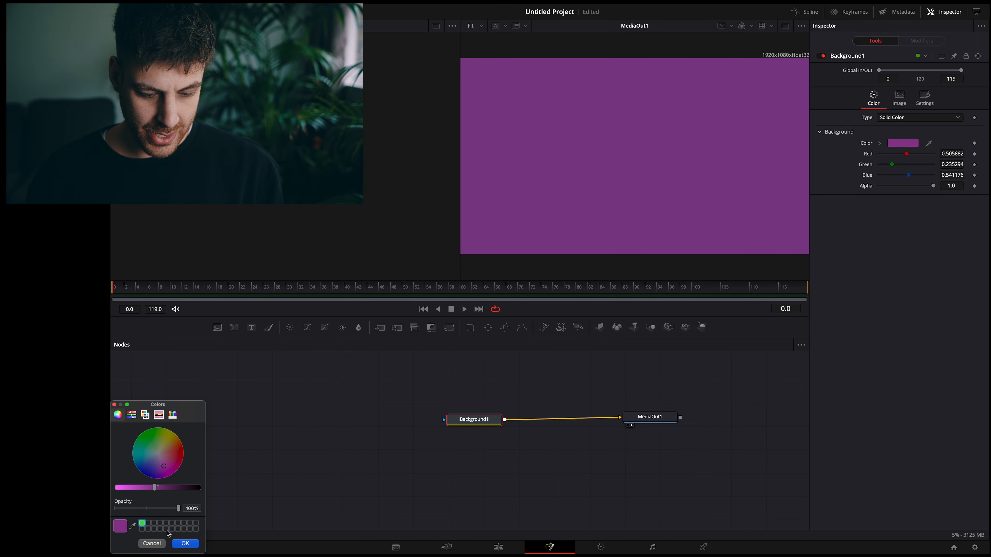
click(185, 543)
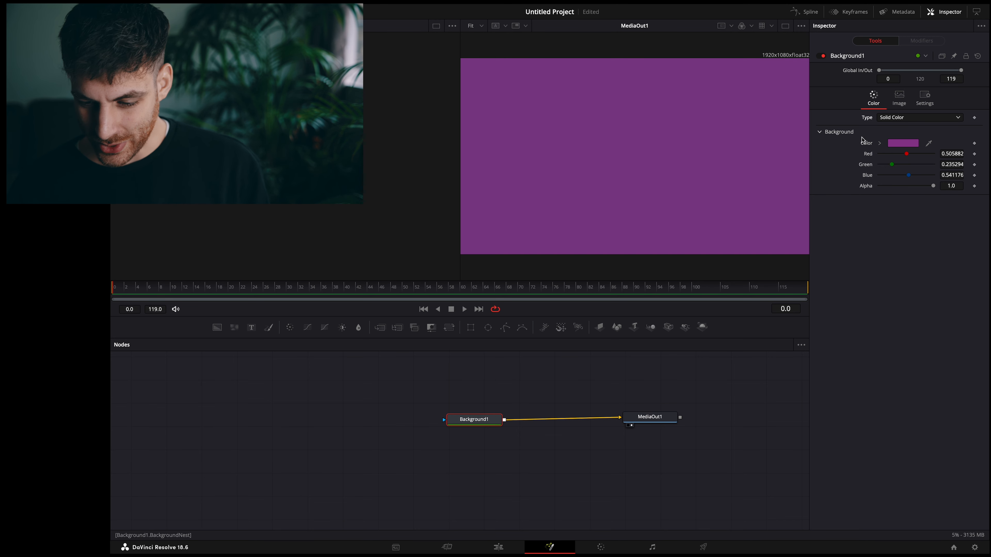
click(885, 119)
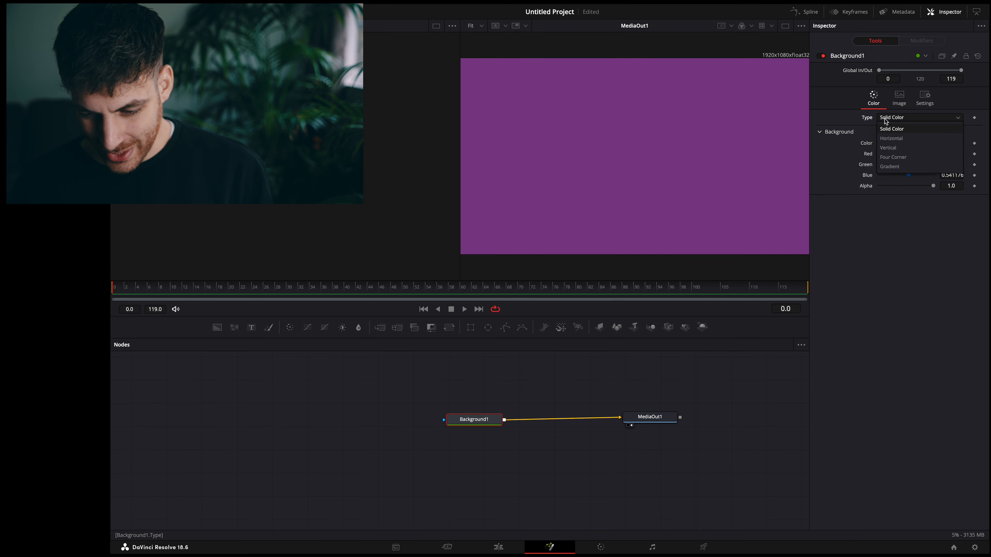
click(899, 137)
Step: Try the Four Corner and Gradient types on Background1
click(897, 119)
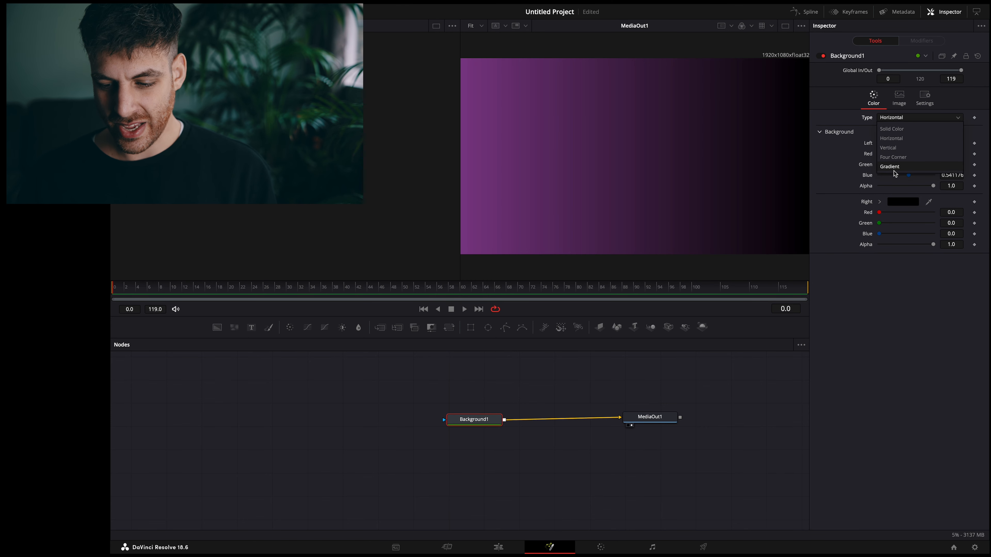
click(894, 159)
click(897, 119)
click(894, 170)
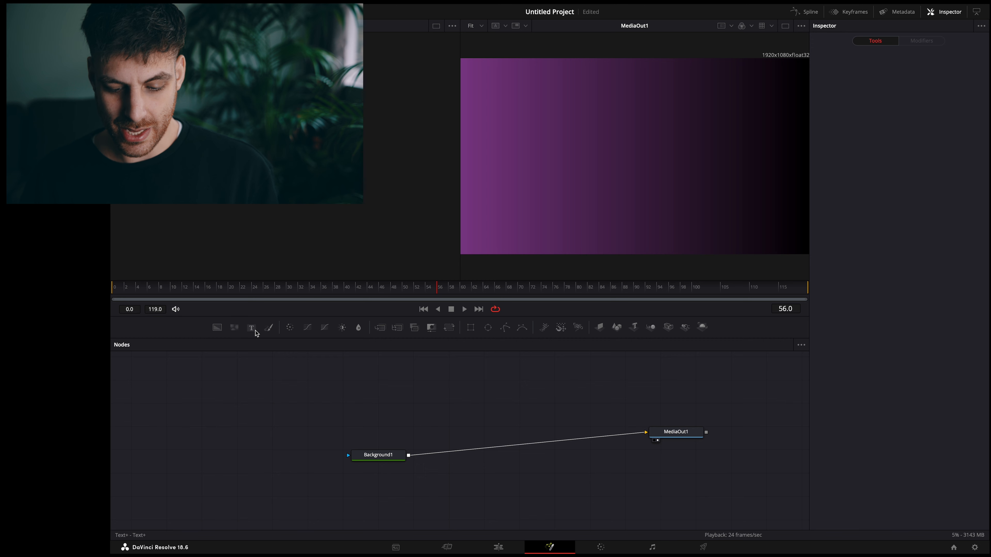
Step: Add a Text+ node containing the text "Hey how are you?"
click(255, 332)
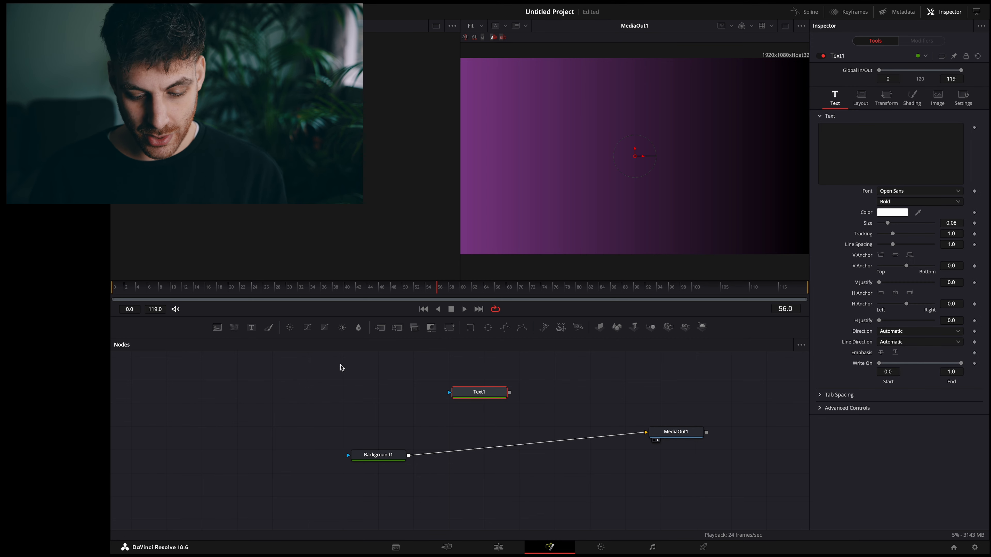
click(864, 148)
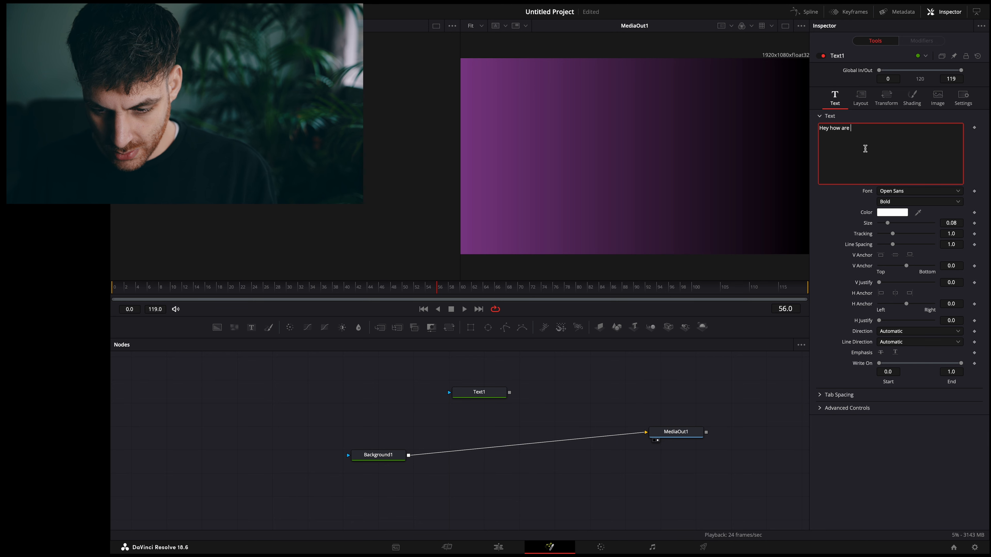
text(Hey how are you?)
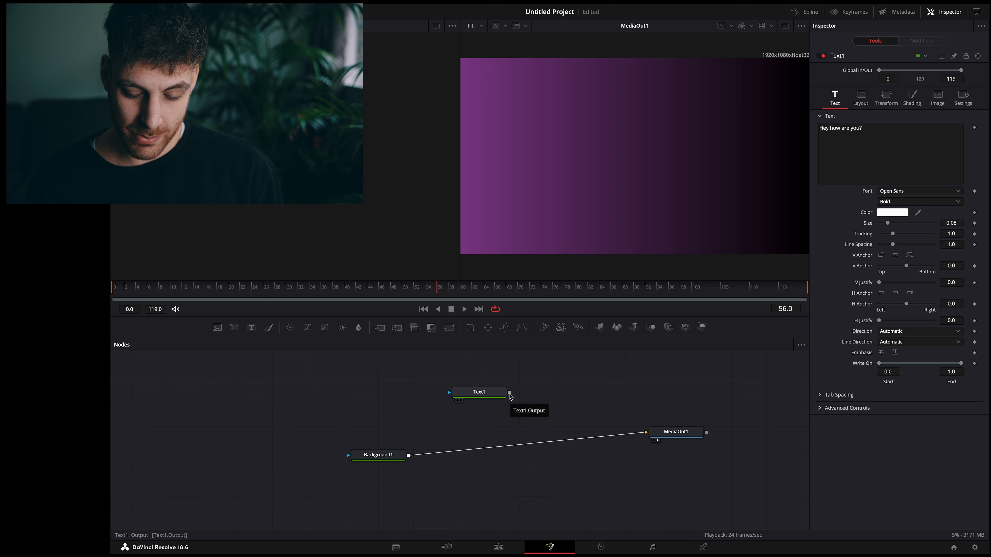
Step: Connect Text1 to Background1 as its effect mask and set the text size to 0.169
drag(509, 395, 378, 455)
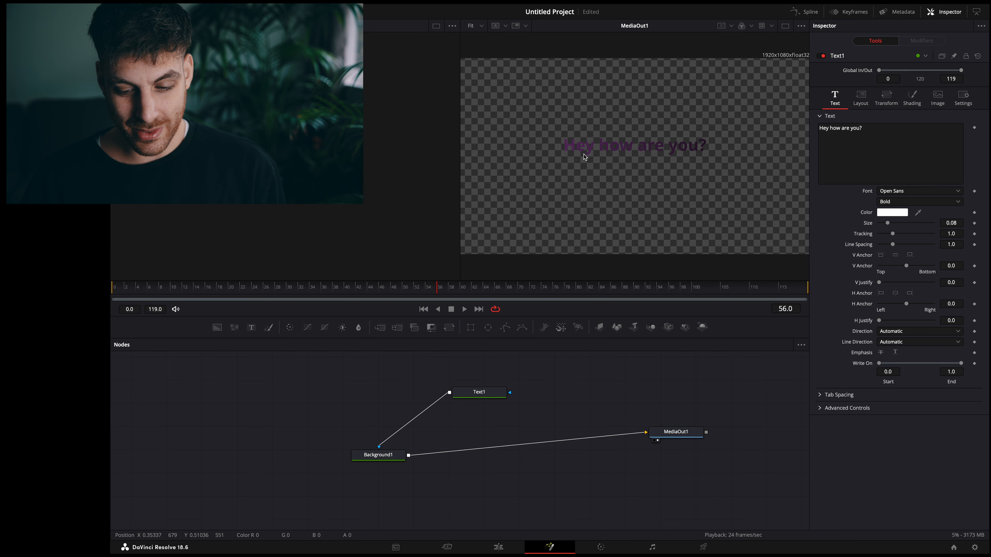
drag(388, 460, 453, 454)
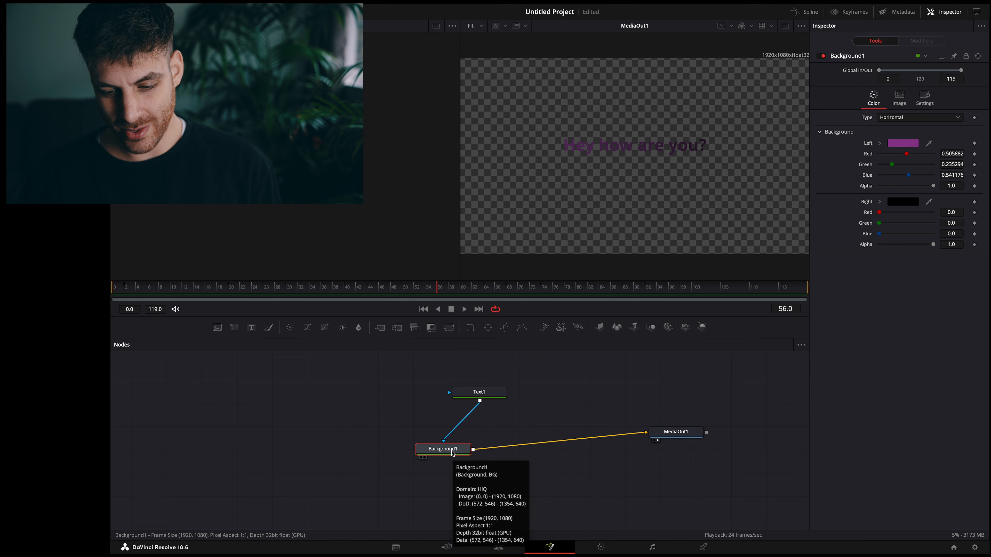
click(476, 392)
drag(956, 223, 987, 223)
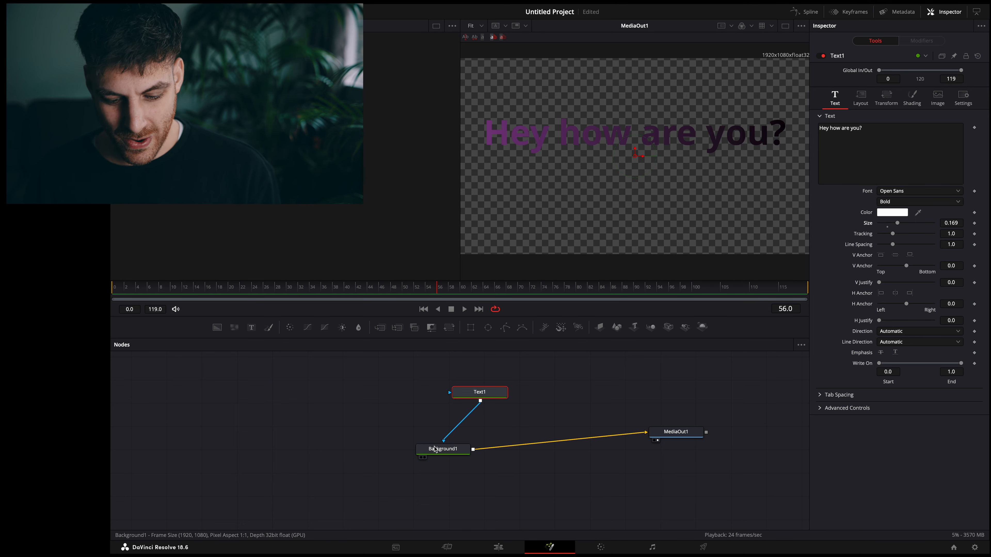
Step: Delete the connection between Text1 and Background1
mouse_move(438, 457)
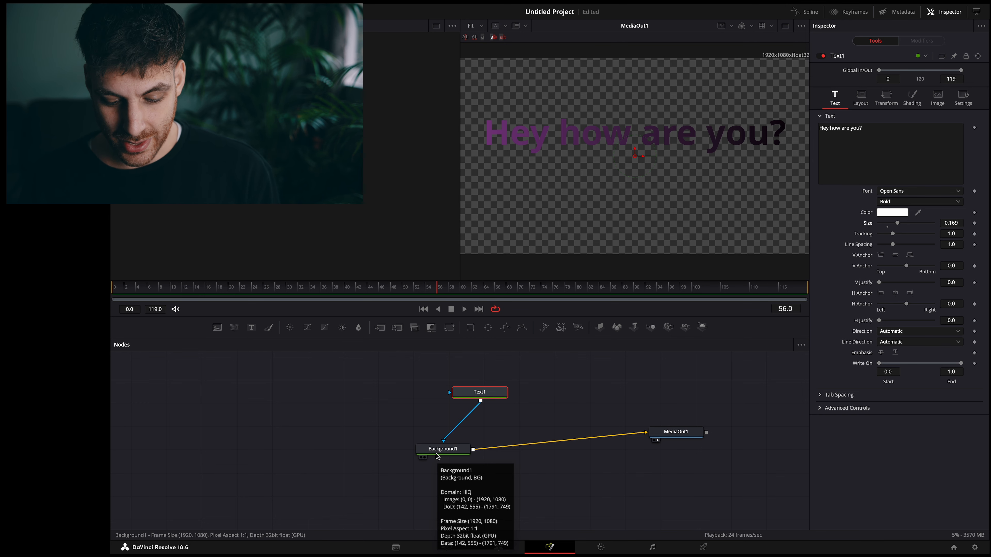
click(466, 421)
key(Delete)
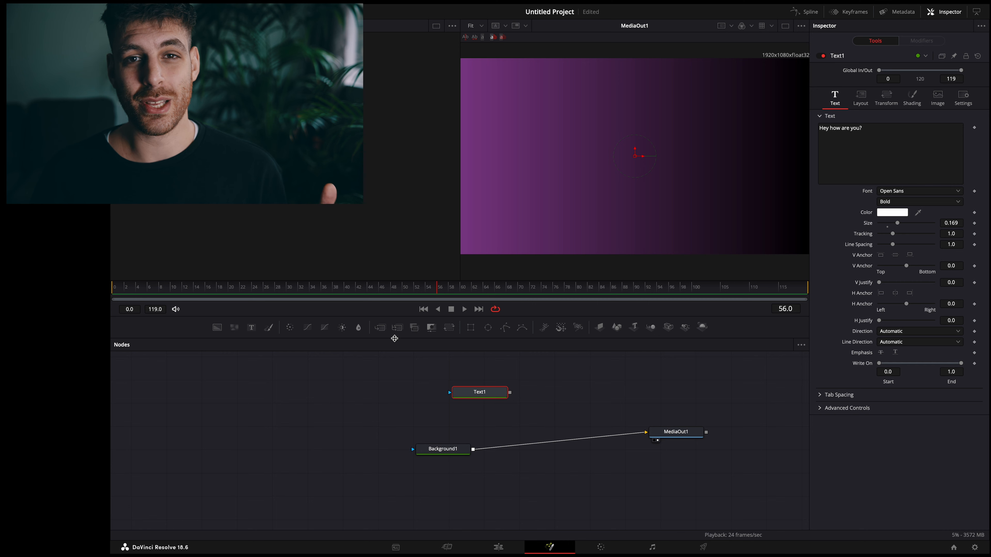
Step: Merge Text1 as foreground over Background1 with a Merge node and place Text1 above Background1 in the graph
drag(480, 391, 559, 442)
drag(510, 393, 559, 436)
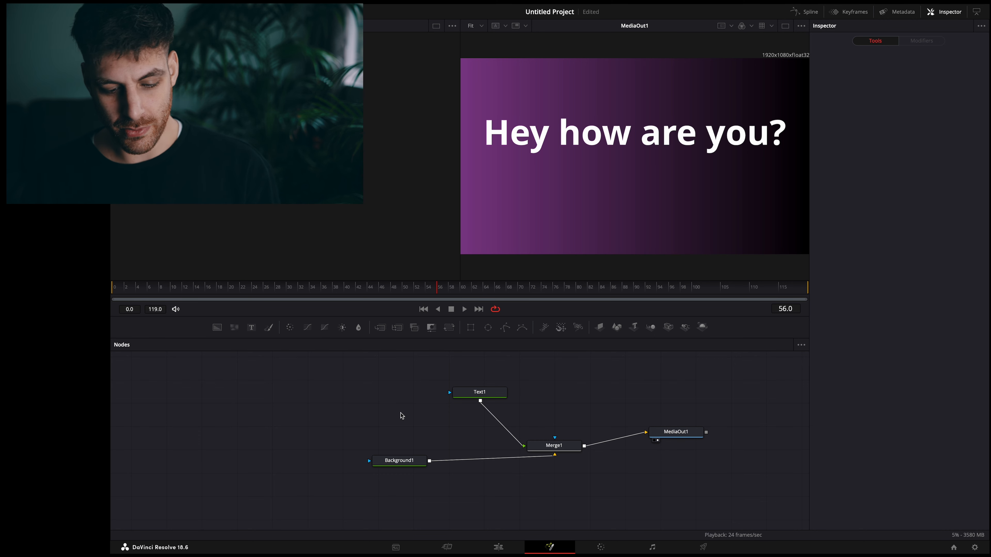
drag(479, 392, 451, 383)
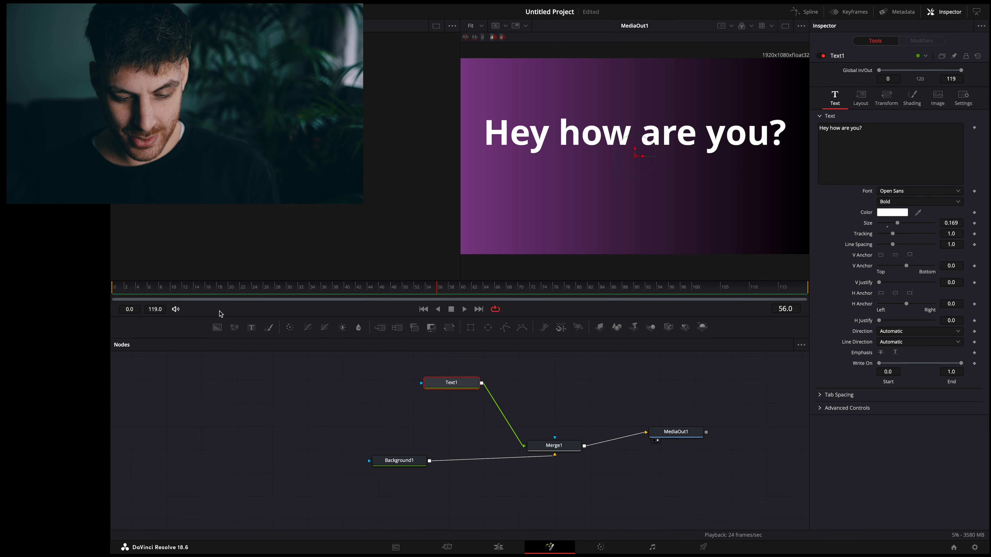
Step: Add a second Background node below Text1 and delete the extra Merge2 node
drag(217, 328, 546, 406)
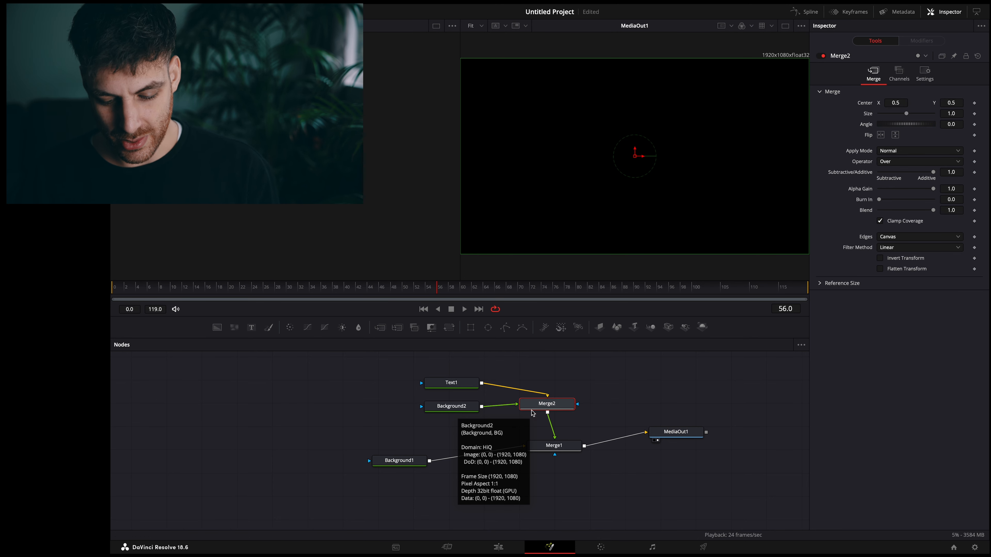
click(547, 404)
key(Delete)
Step: Connect Text1 to Background2 as its effect mask and feed Background2 into Merge1's foreground input
drag(474, 411, 524, 408)
click(504, 415)
key(Delete)
drag(481, 383, 554, 441)
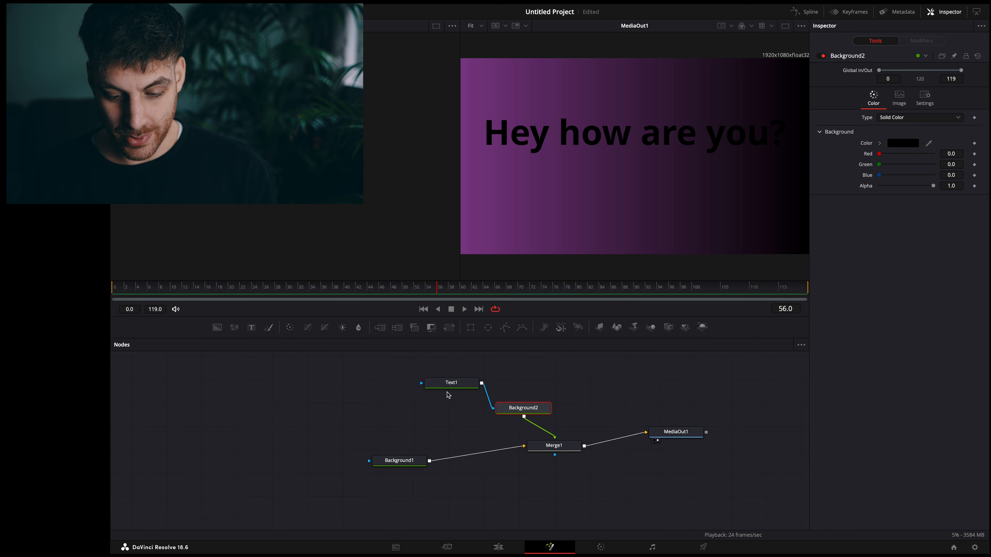
Step: Set the background type of Background2 to Horizontal
click(449, 383)
click(505, 411)
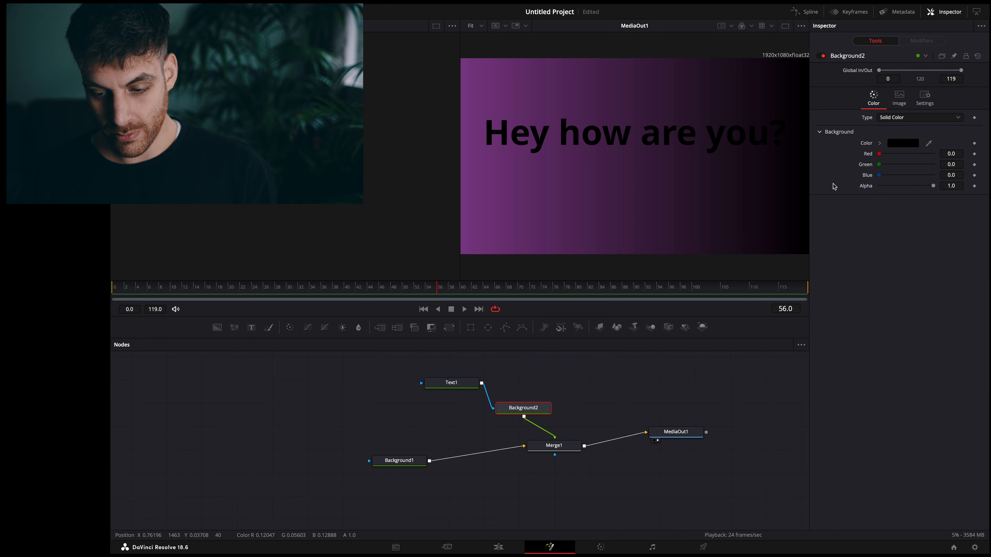
click(899, 145)
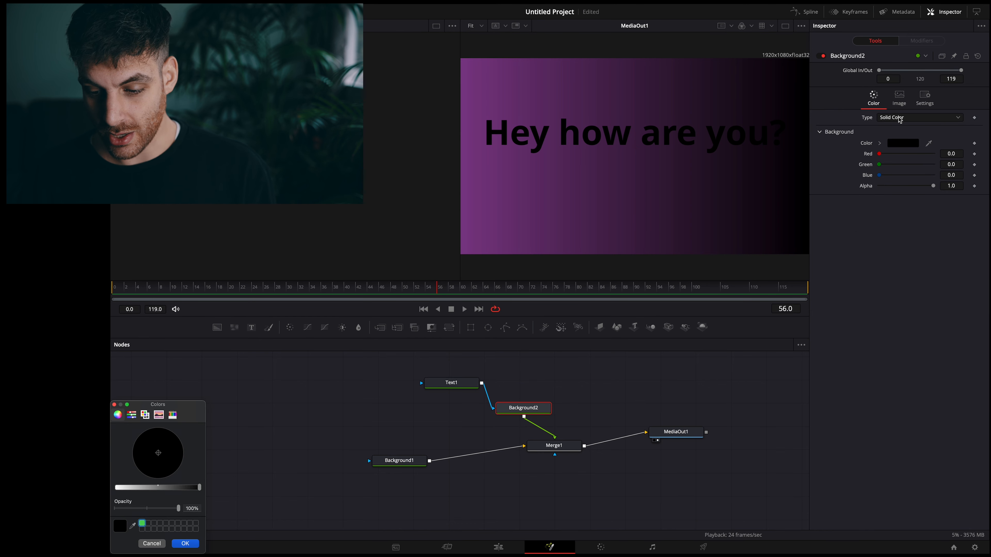
click(163, 547)
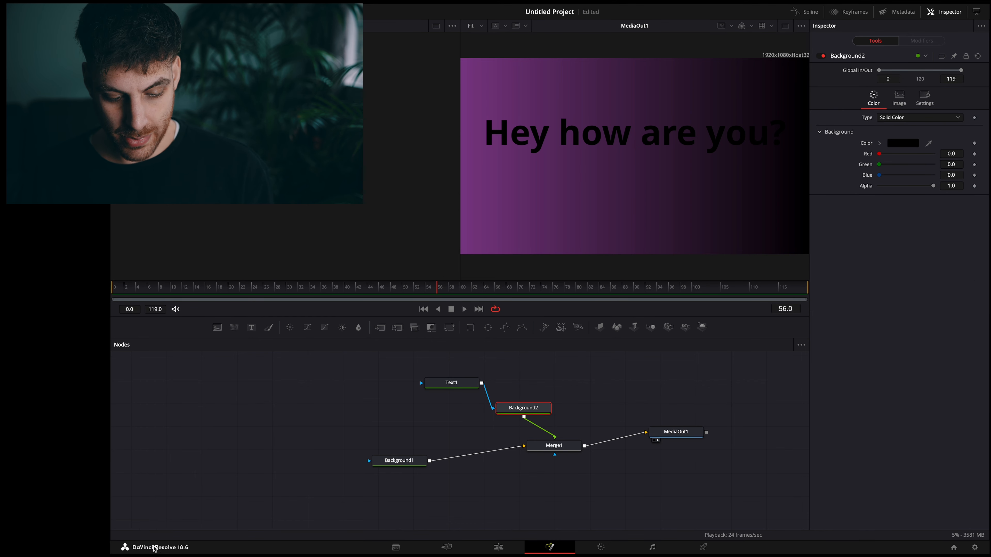
click(894, 118)
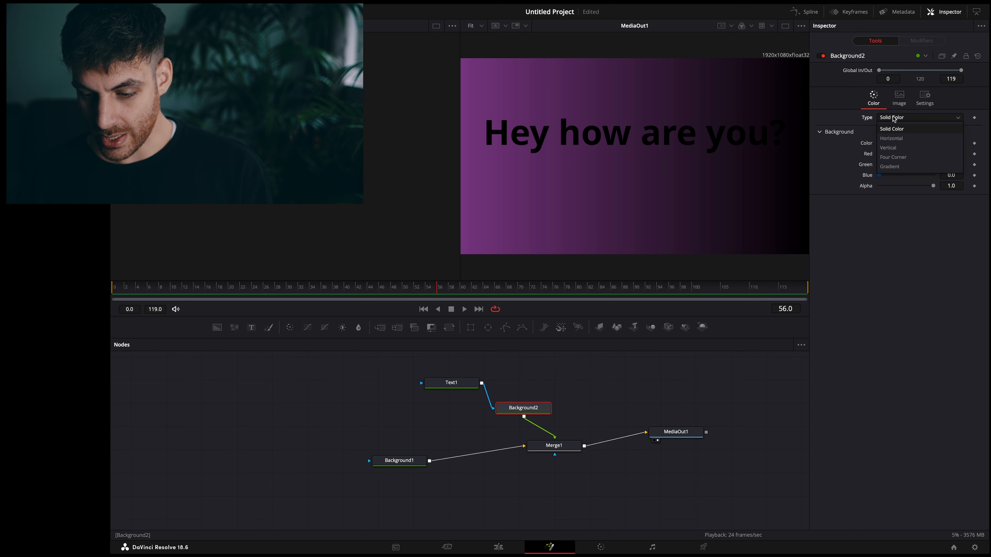
click(891, 138)
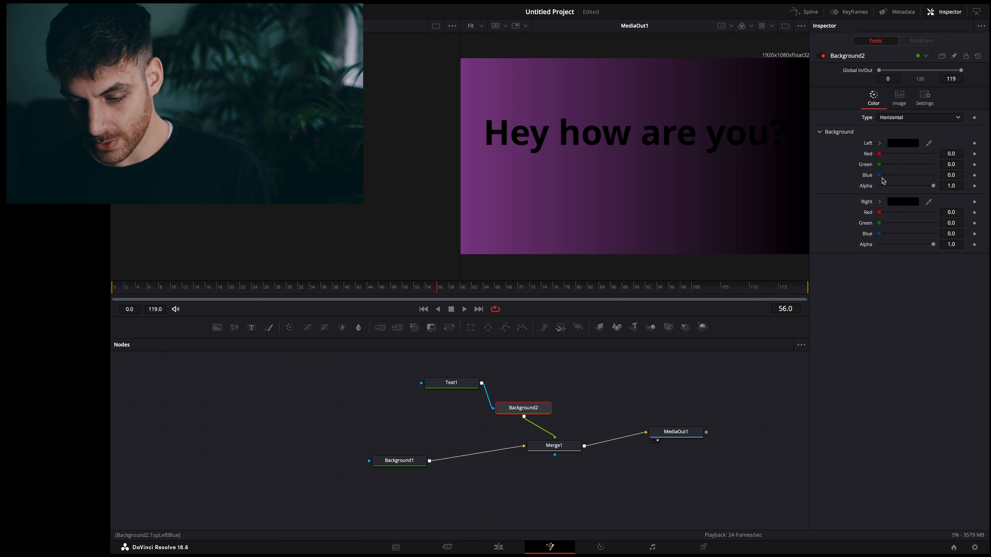
Step: Set the left gradient color of Background2 to green (red about 0.176, green about 0.533, blue about 0.208)
click(899, 145)
drag(164, 489, 156, 489)
mouse_move(158, 454)
mouse_down()
mouse_move(159, 464)
mouse_move(148, 439)
mouse_up()
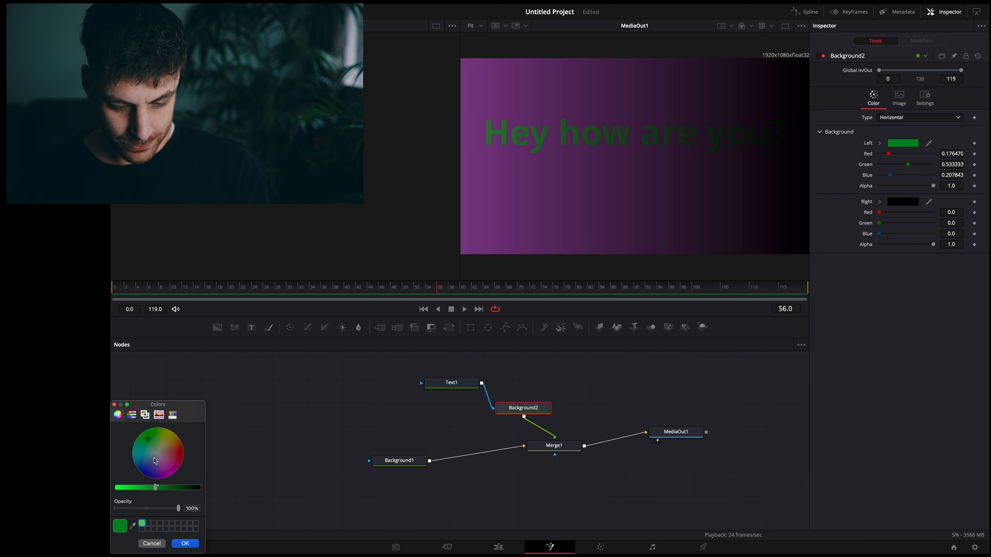
click(182, 543)
Step: Set the right gradient color of Background2 to white
click(899, 203)
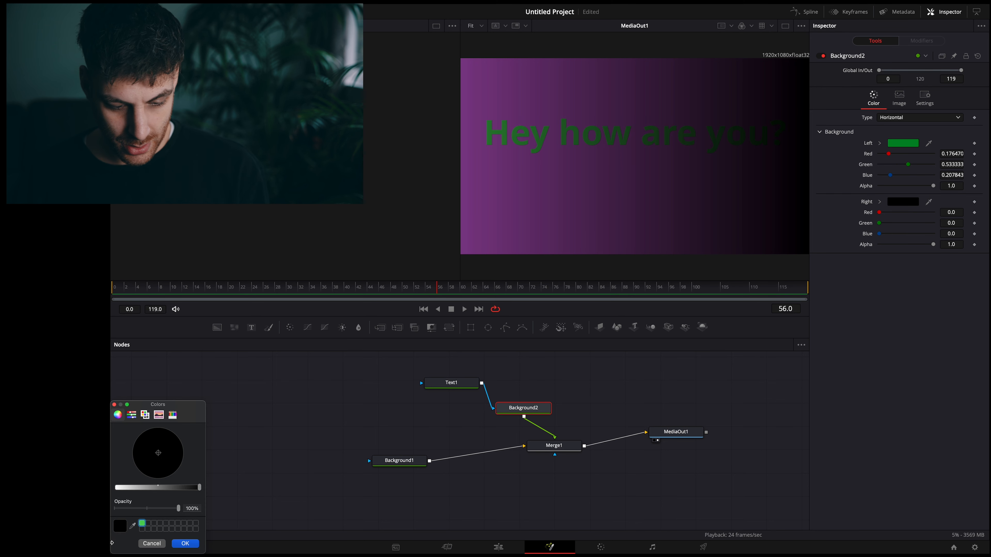
drag(136, 490, 111, 490)
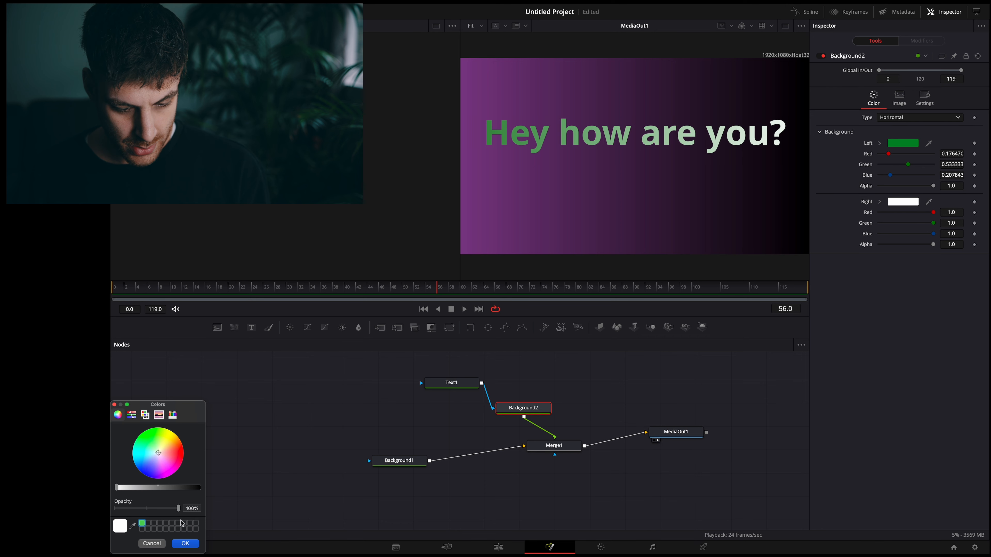
click(185, 543)
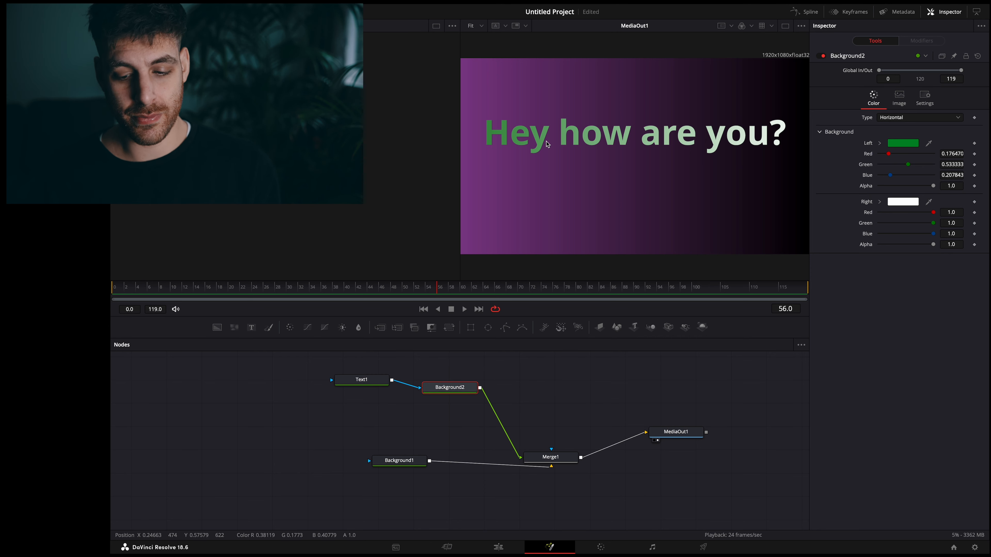
Step: Insert a Color Corrector between Background2 and Merge1 and tint the text blue with a strength of 0.5811
drag(291, 327, 535, 406)
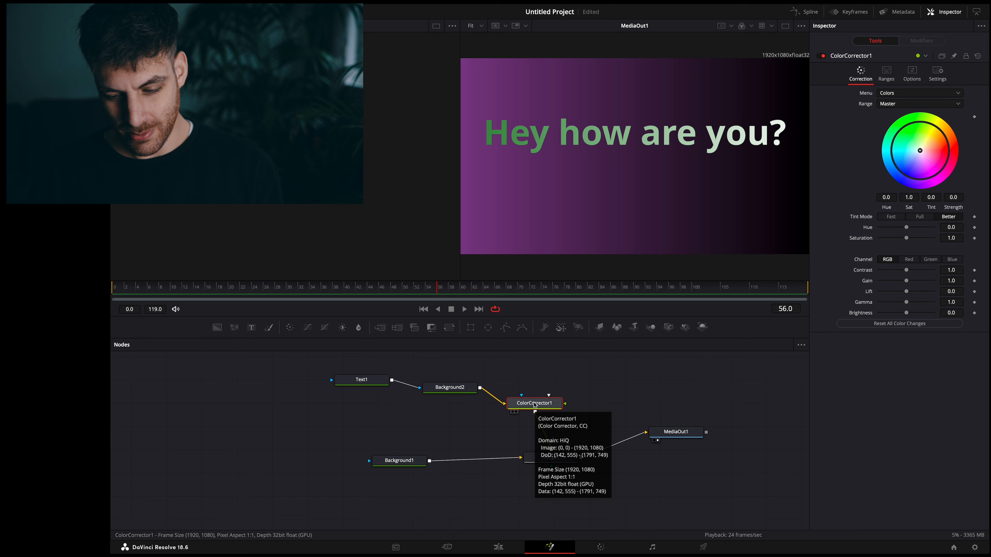
drag(919, 150, 903, 164)
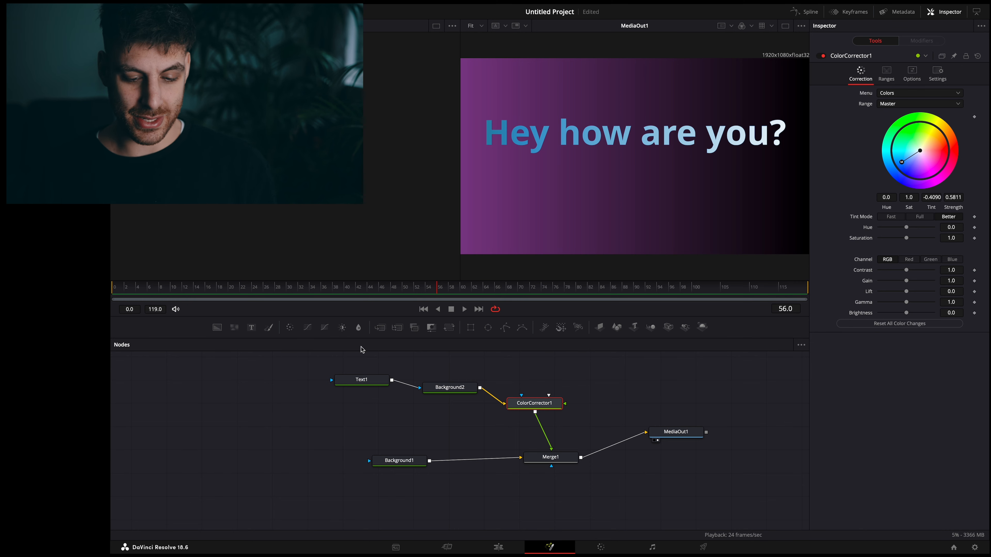
Step: Insert a Blur node between ColorCorrector1 and Merge1 and set its blur size to 13.4
drag(359, 329, 545, 435)
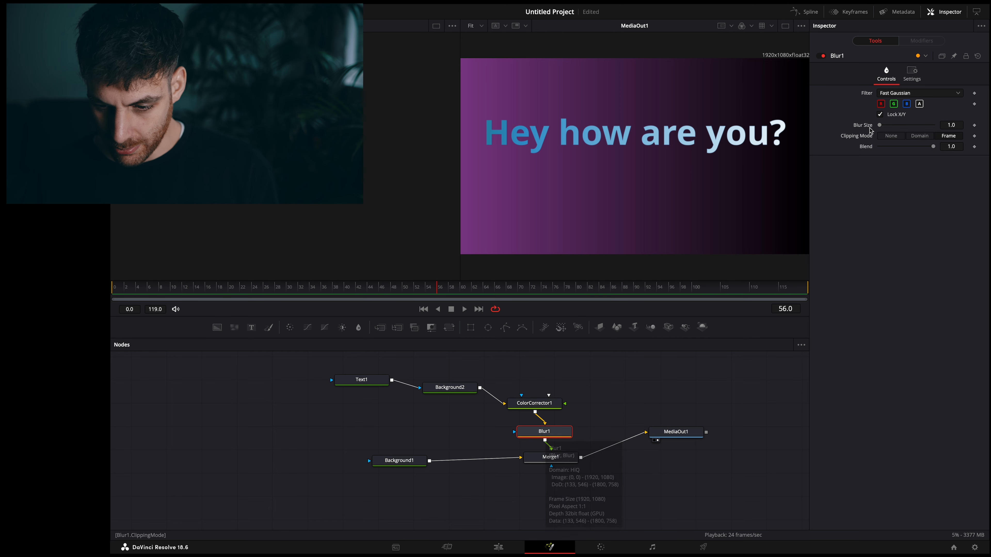
mouse_move(879, 126)
mouse_down()
mouse_move(896, 126)
mouse_move(886, 127)
mouse_up()
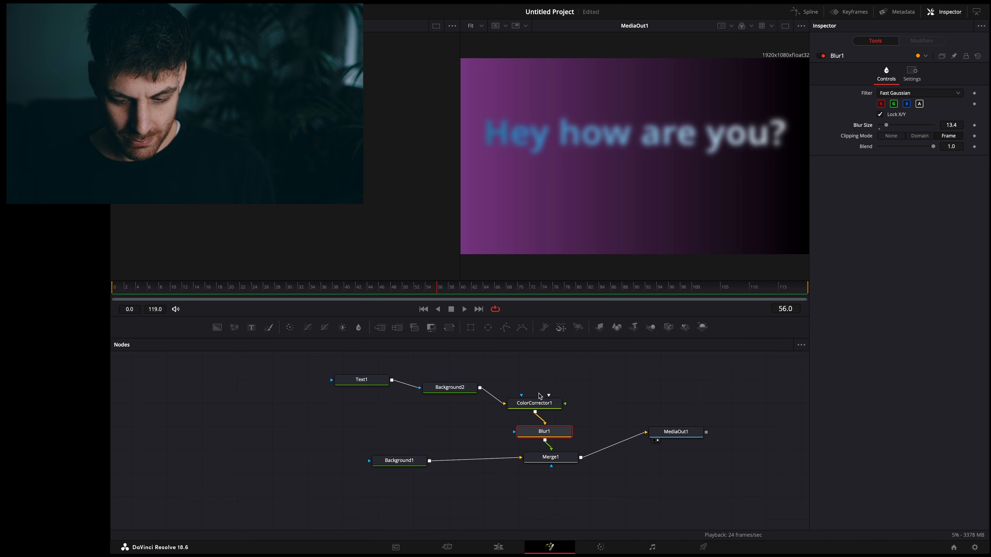
Step: Rearrange the ColorCorrector1, Blur1 and Merge1 nodes so they are spaced apart in the graph
drag(535, 406, 540, 386)
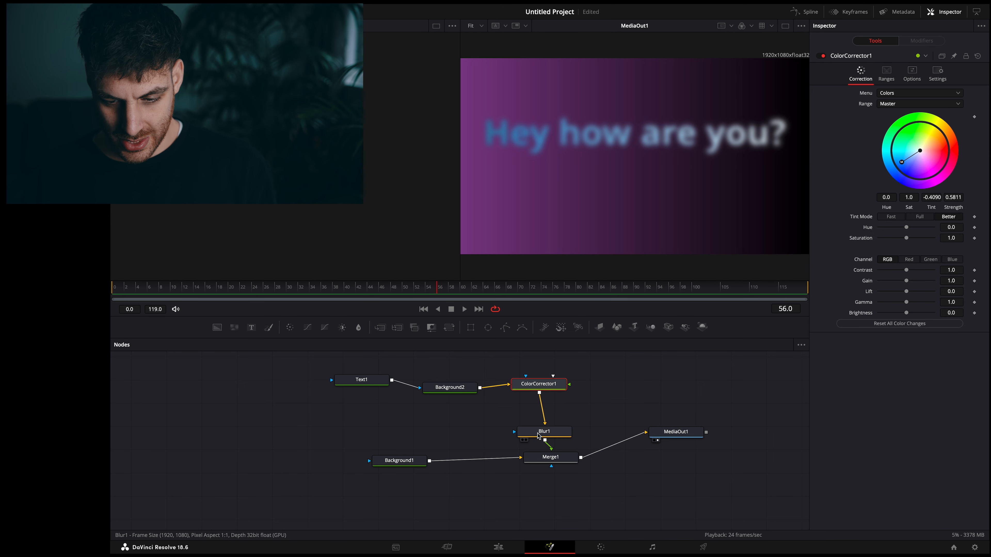
drag(542, 433, 510, 432)
drag(549, 458, 539, 472)
click(319, 402)
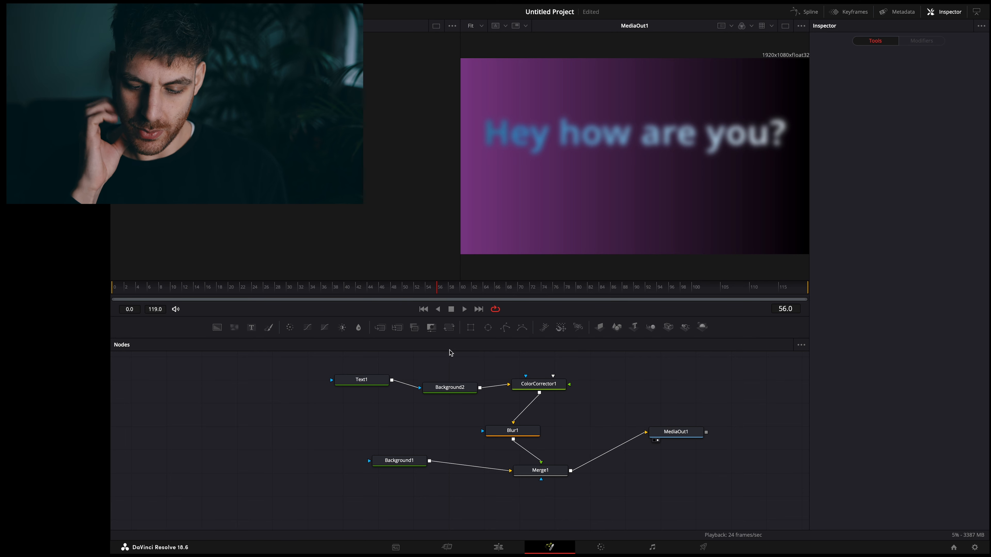
Step: Add a Rectangle mask to Text1 and move its center to about X 0.52, Y 0.38
drag(474, 331, 334, 382)
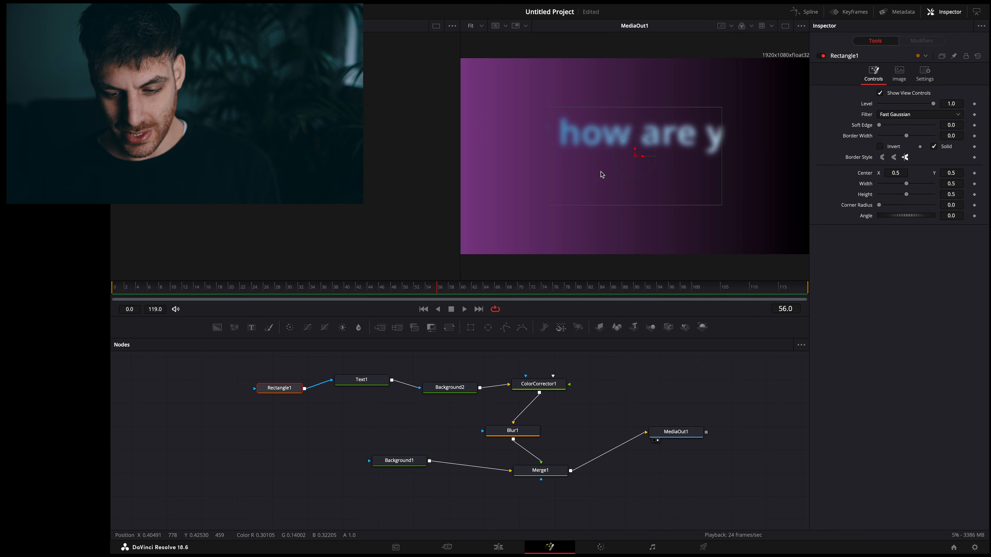
drag(638, 158, 642, 181)
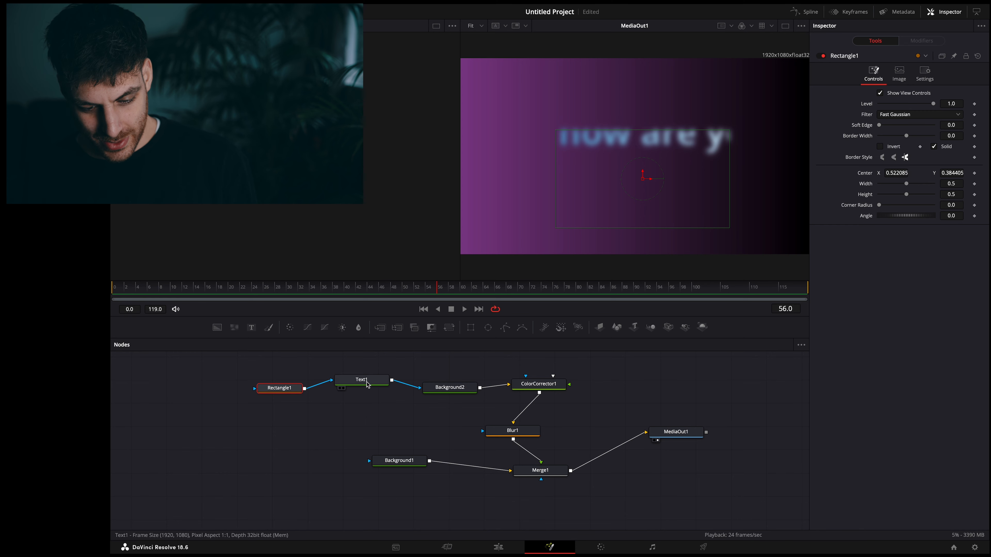
drag(280, 388, 271, 383)
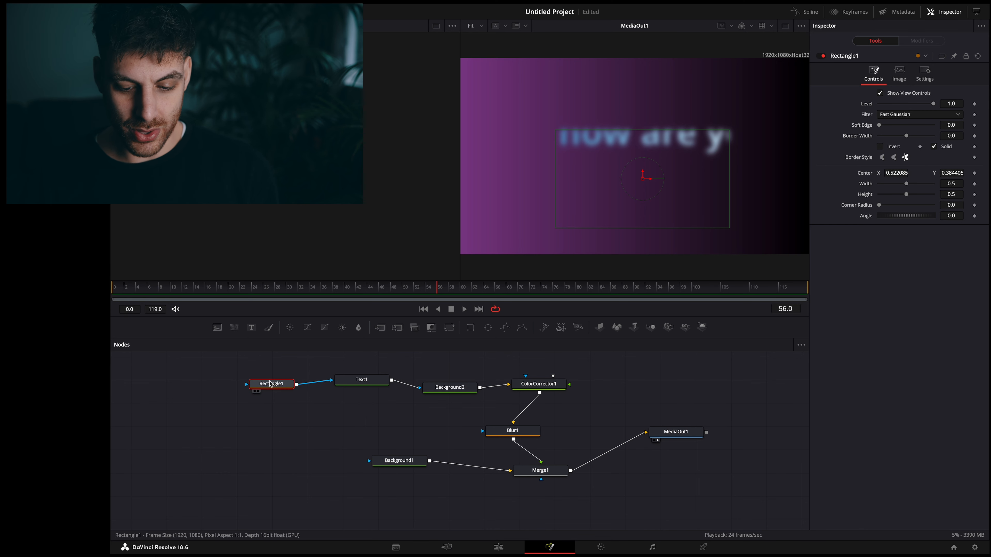
Step: Shift the Rectangle1 mask up and to the left over the text and invert it
drag(641, 180, 618, 156)
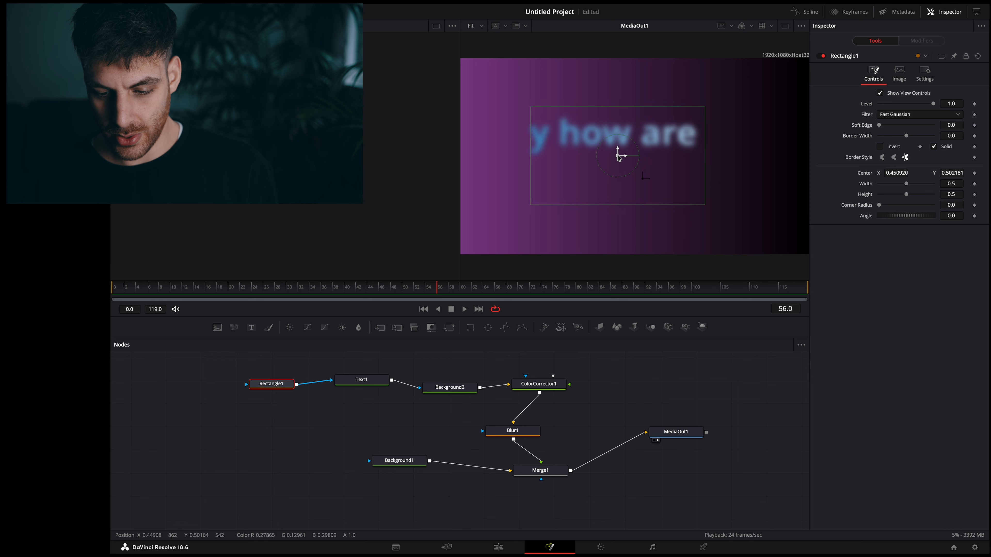
click(880, 148)
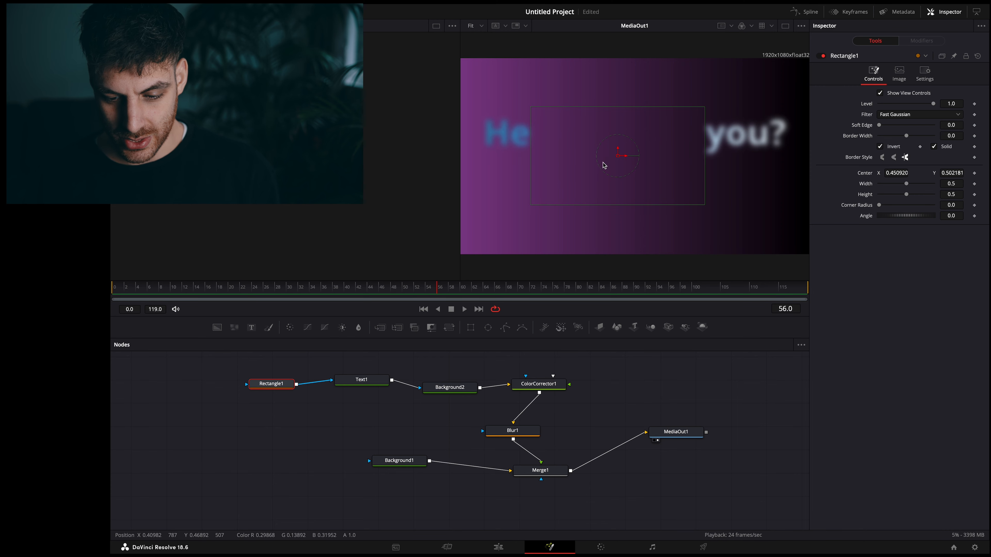
drag(618, 155, 603, 125)
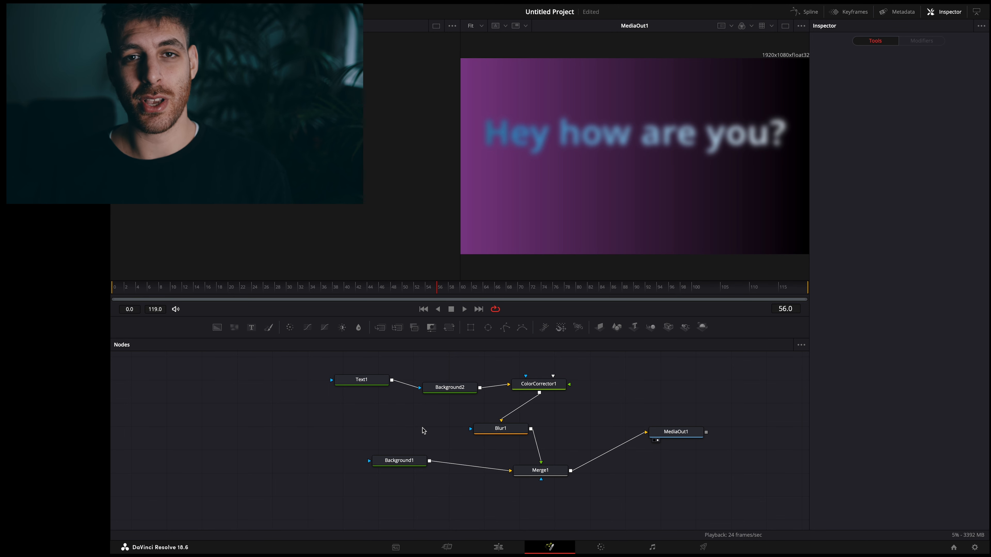
Step: Add a Rectangle node, connect it to Blur1's effect mask input, and center the mask at about X 0.51, Y 0.55
drag(470, 327, 424, 432)
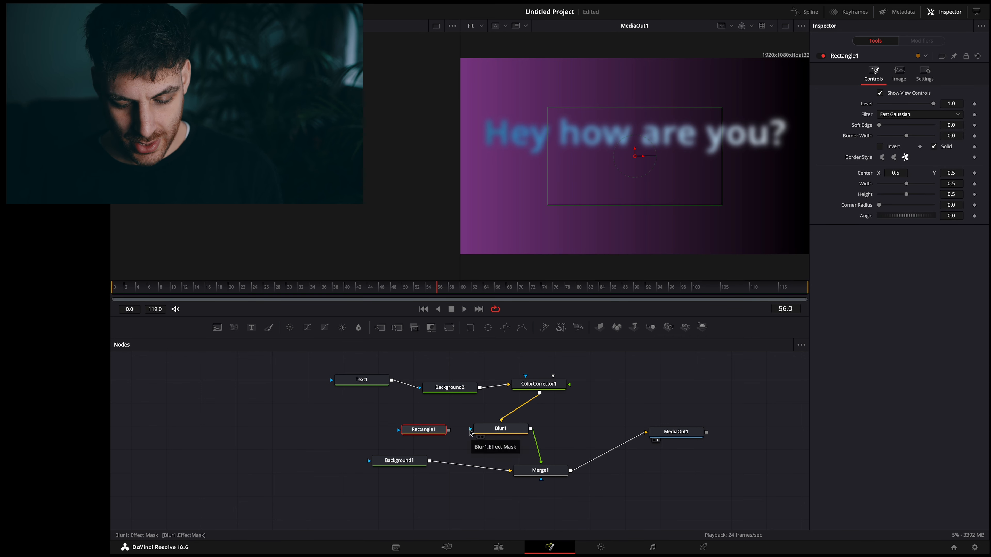
drag(449, 430, 471, 431)
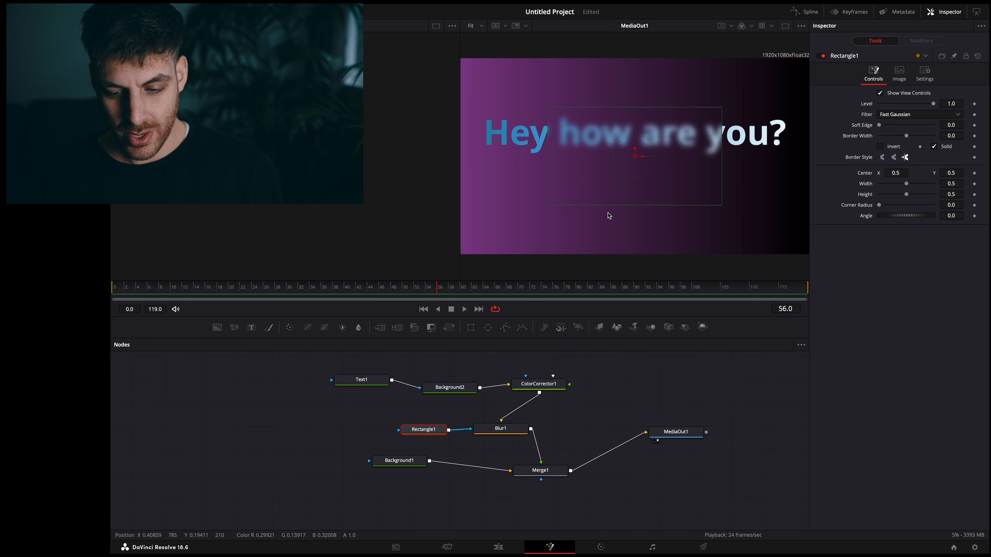
mouse_move(635, 156)
mouse_down()
mouse_move(686, 162)
mouse_move(590, 179)
mouse_move(639, 150)
mouse_up()
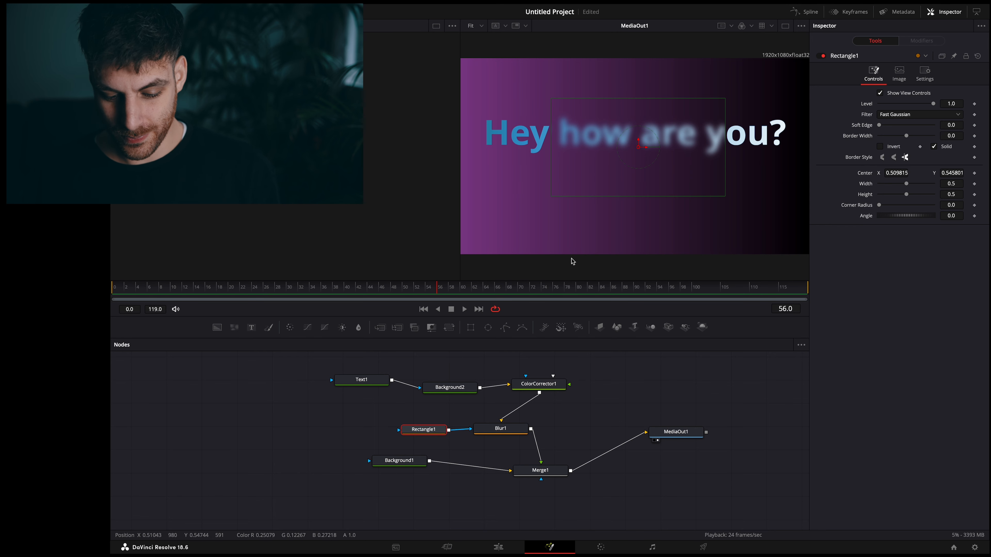
Step: Set Blur1's blur size to 26.0 and move the Rectangle1 mask's center to about X 0.45, Y 0.57
click(522, 428)
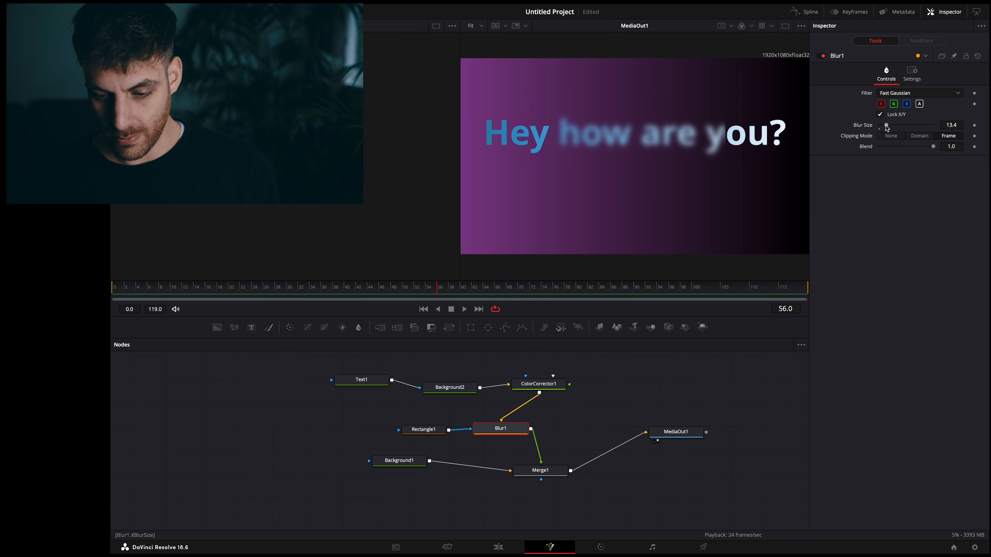
drag(886, 125, 892, 125)
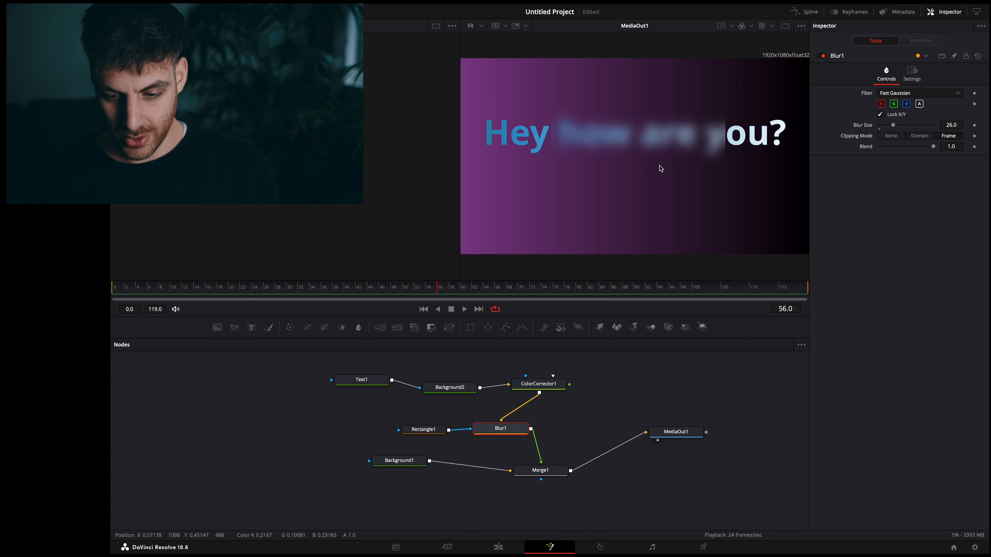
click(419, 433)
mouse_move(639, 150)
mouse_down()
mouse_move(614, 164)
mouse_move(620, 144)
mouse_up()
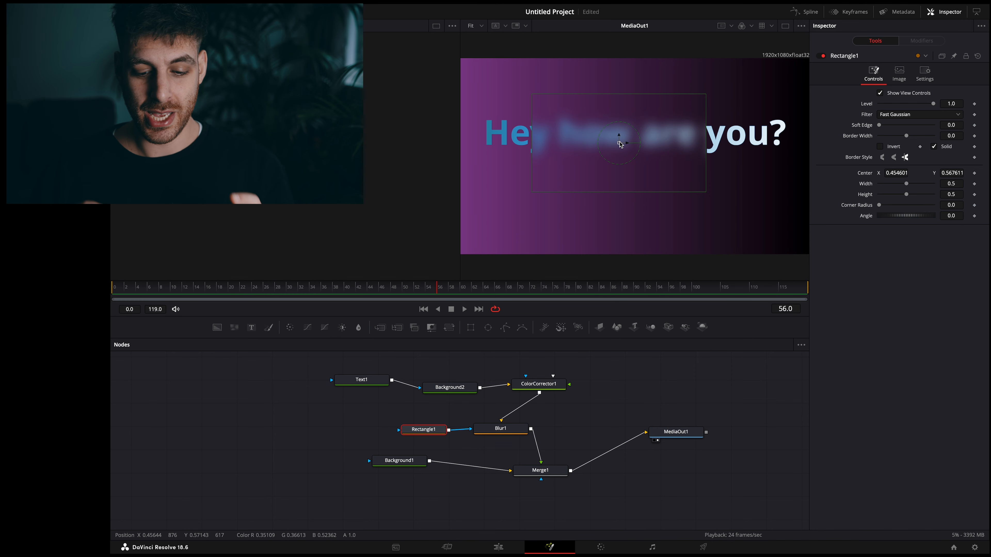